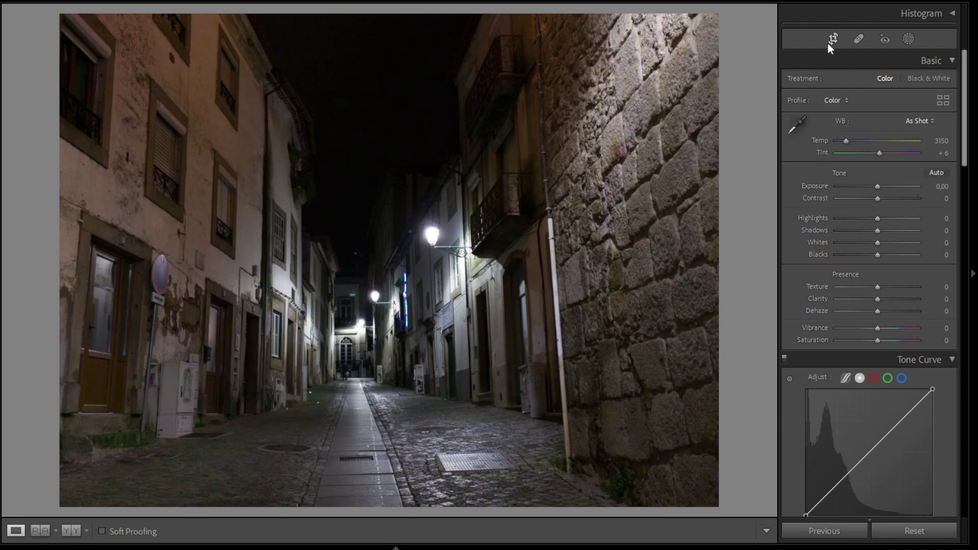
Step: Crop in from the bottom-right corner, then zoom into the upper-right building
left_click(831, 39)
left_click_drag(718, 505, 695, 476)
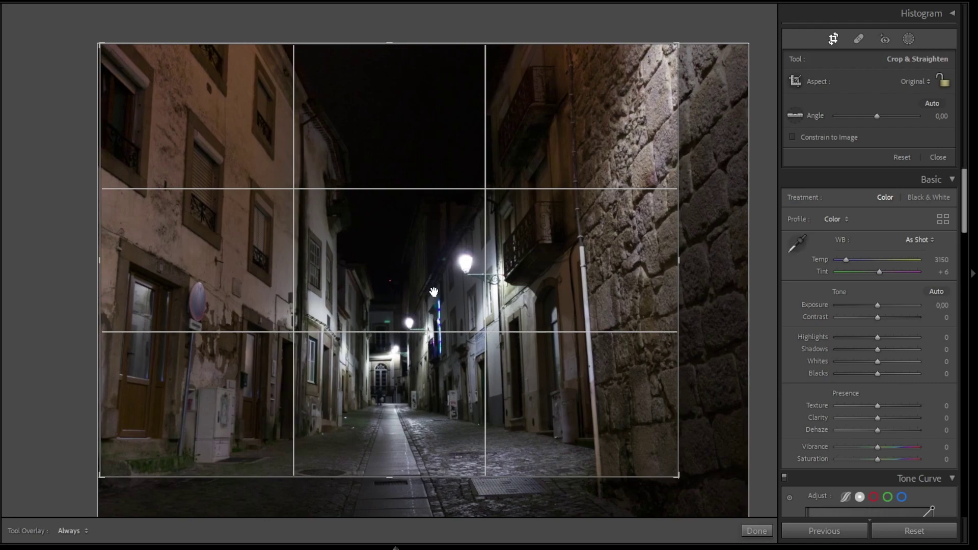
key("Return")
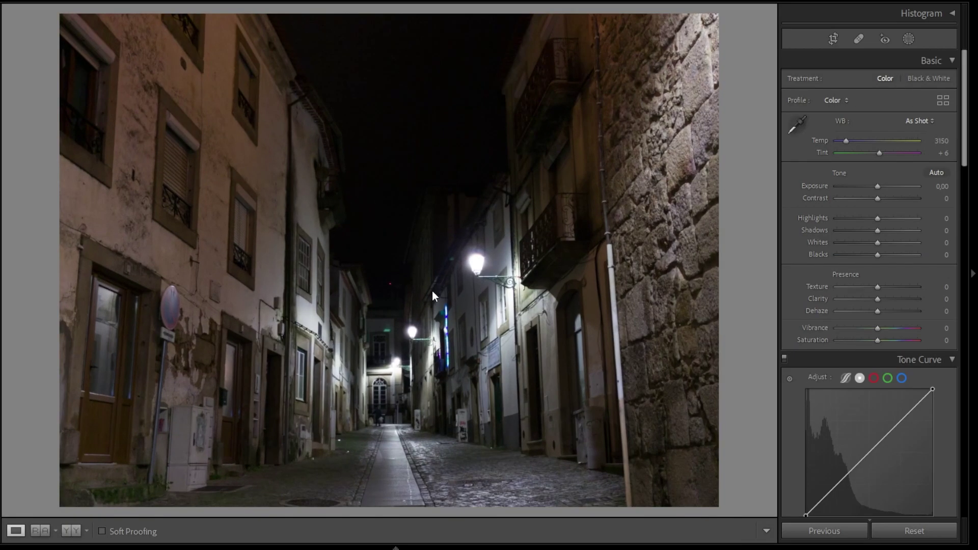
left_click_drag(609, 175, 611, 320)
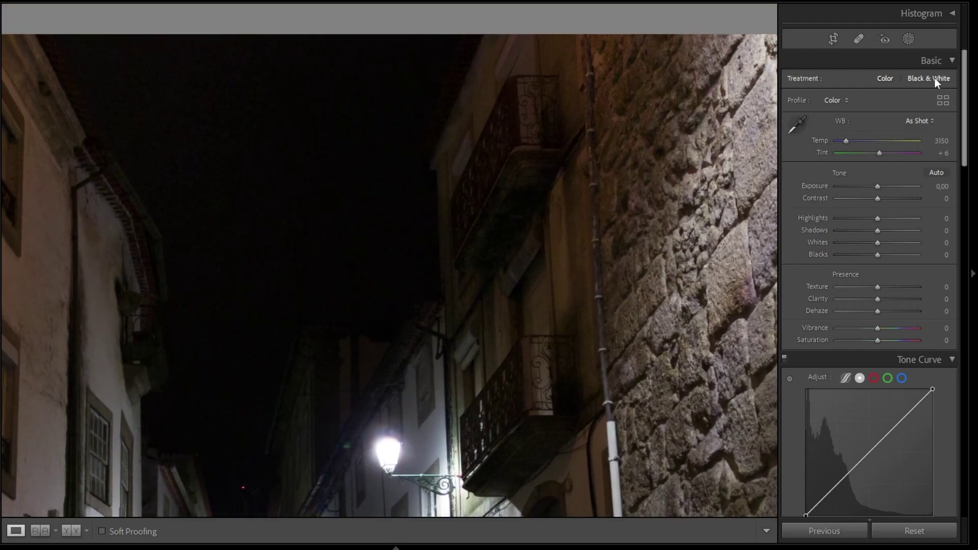
Step: Paint Spot Removal heal strokes along the white drainpipe to erase it from the wall
left_click(858, 39)
scroll(589, 40, "down", 2)
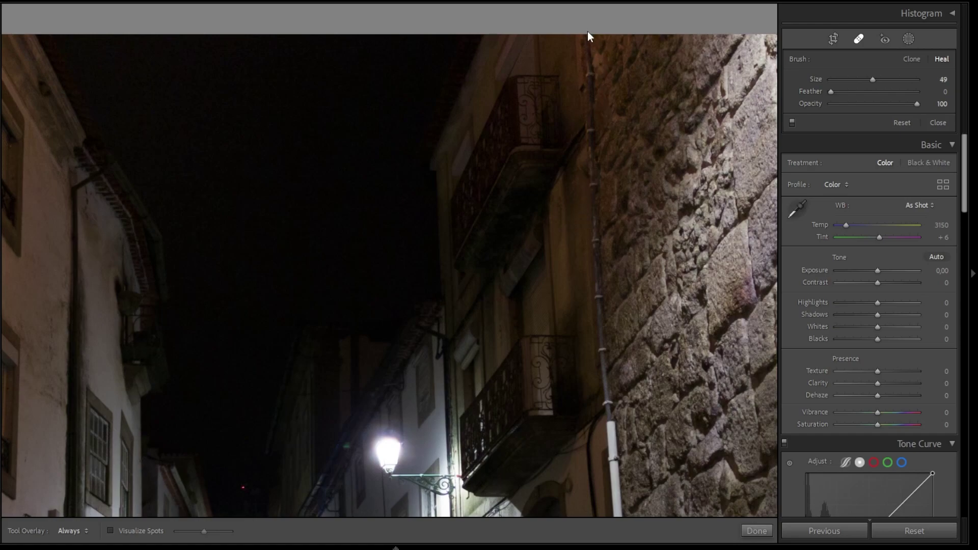
scroll(586, 39, "down", 2)
left_click_drag(586, 38, 609, 414)
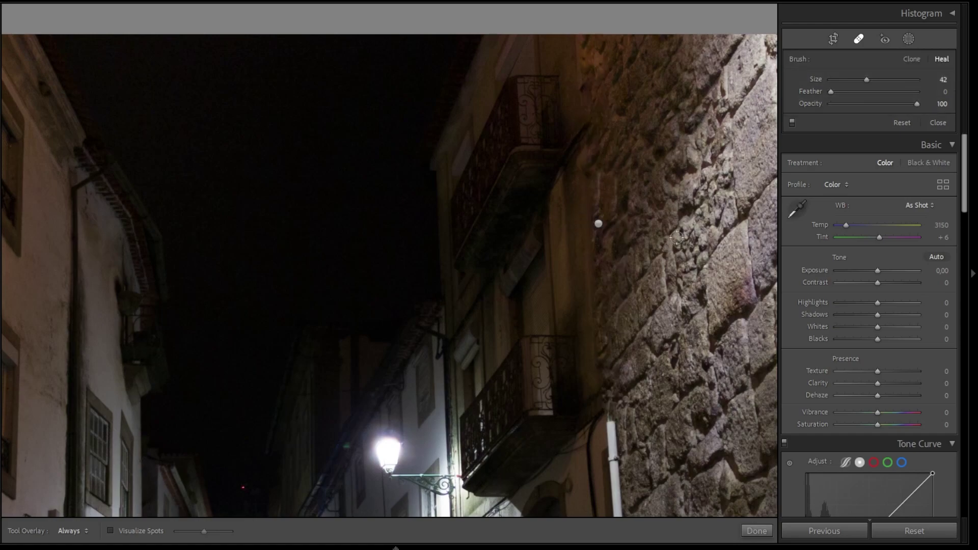
key("z")
left_click_drag(498, 55, 523, 351)
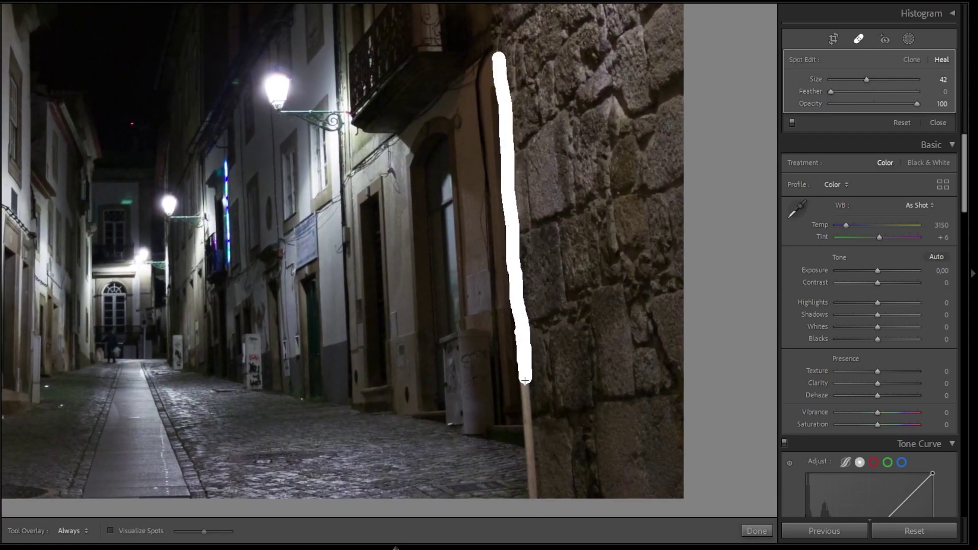
left_click_drag(523, 350, 533, 496)
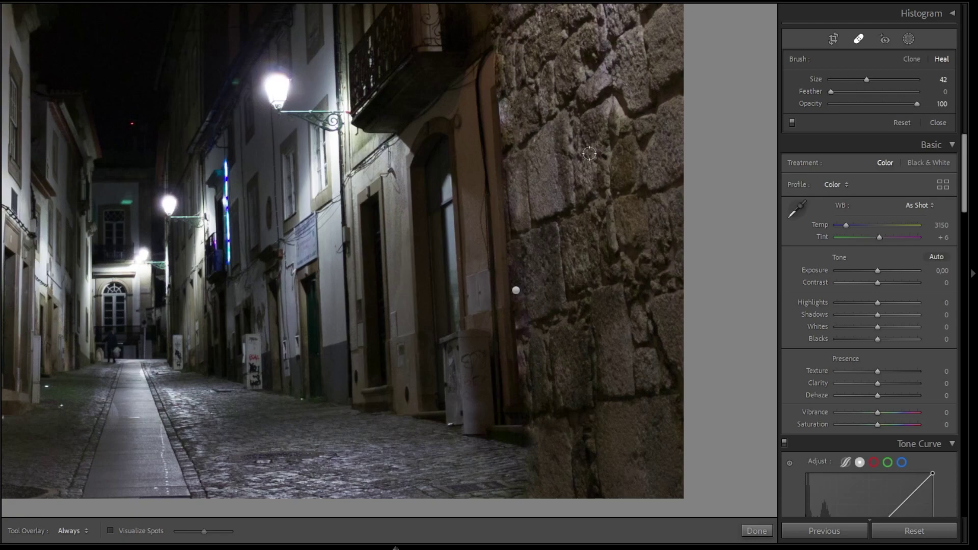
left_click_drag(624, 126, 572, 430)
left_click_drag(428, 176, 485, 203)
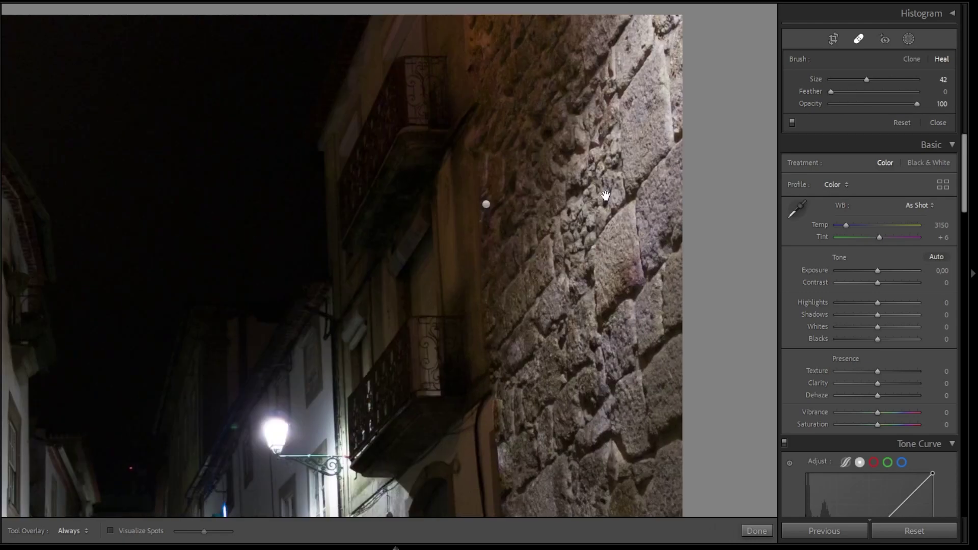
key("q")
key("z")
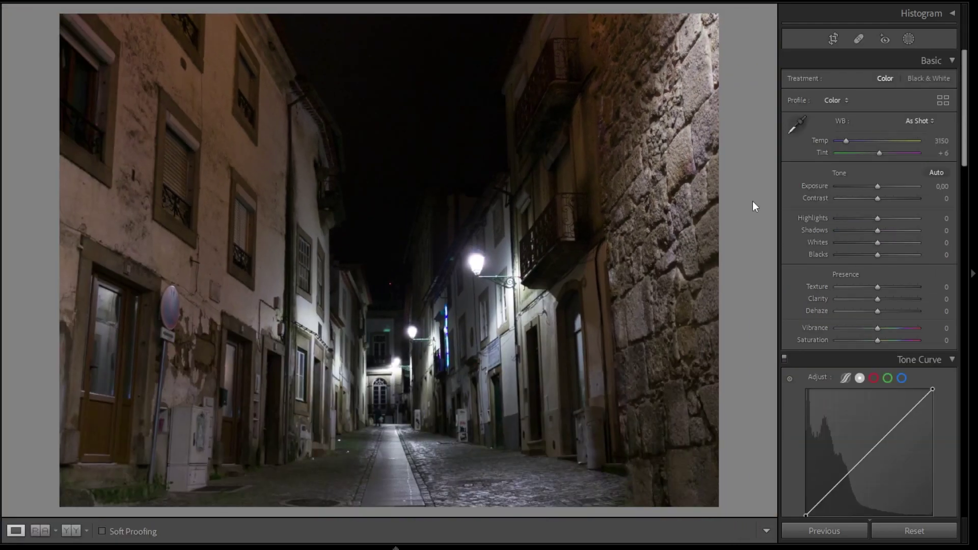
Step: Set Exposure +1.27, Contrast +10, Clarity +15, Highlights -75, Shadows +31, Whites -76, Blacks -21, Vibrance -10
left_click_drag(877, 184, 887, 186)
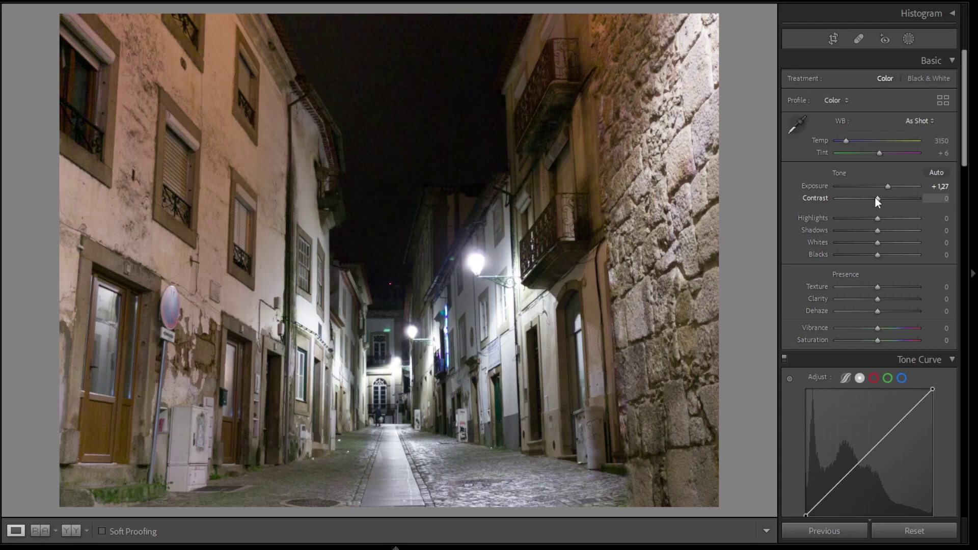
left_click_drag(876, 198, 881, 199)
left_click_drag(876, 299, 884, 300)
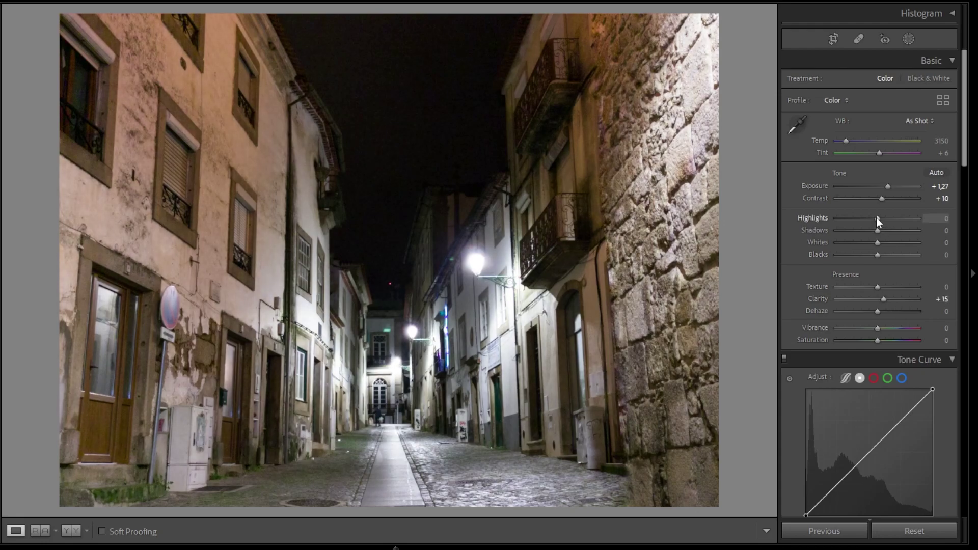
mouse_move(876, 217)
left_mouse_down()
mouse_move(848, 217)
mouse_move(846, 243)
mouse_move(890, 232)
left_mouse_up()
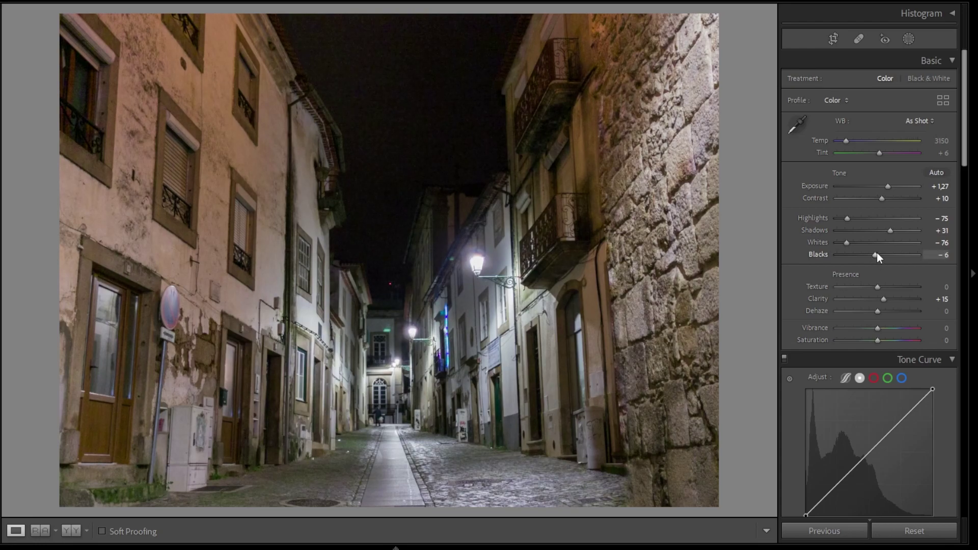
left_click_drag(876, 254, 869, 256)
left_click_drag(878, 327, 873, 327)
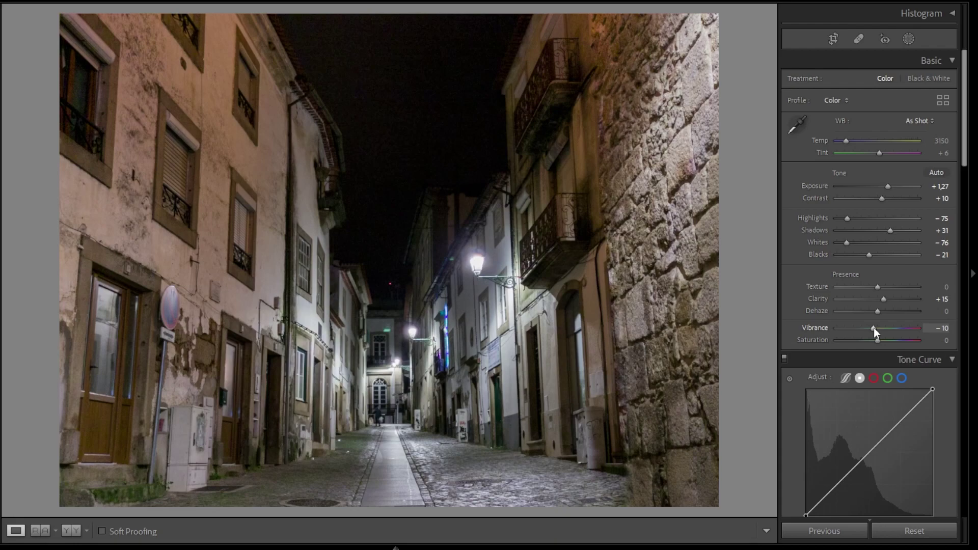
scroll(873, 328, "down", 5)
Step: Add three tone curve points and pull the upper, middle and lower points slightly down
left_click(838, 253)
left_click(867, 222)
left_click(903, 185)
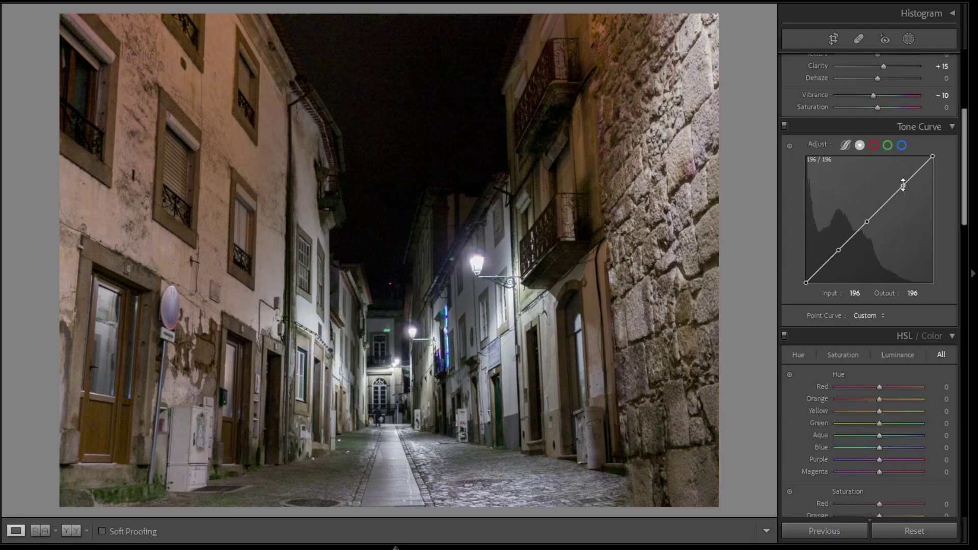
left_click_drag(805, 282, 801, 279)
left_click_drag(866, 222, 869, 224)
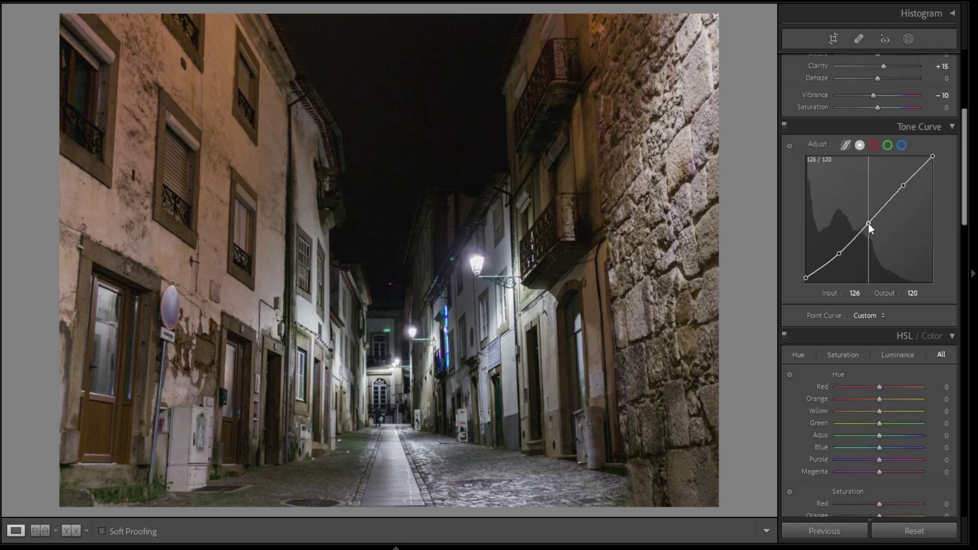
left_click_drag(903, 185, 904, 194)
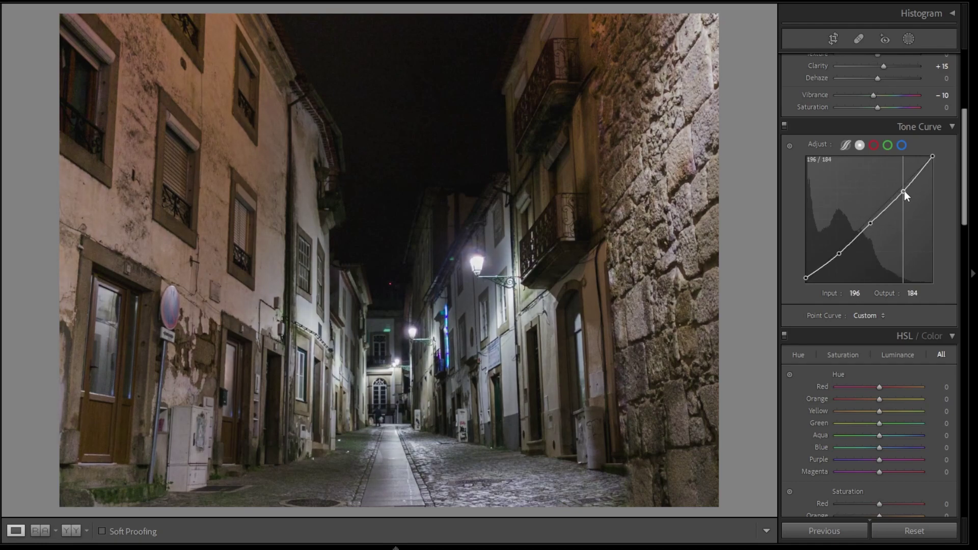
left_click_drag(870, 223, 874, 223)
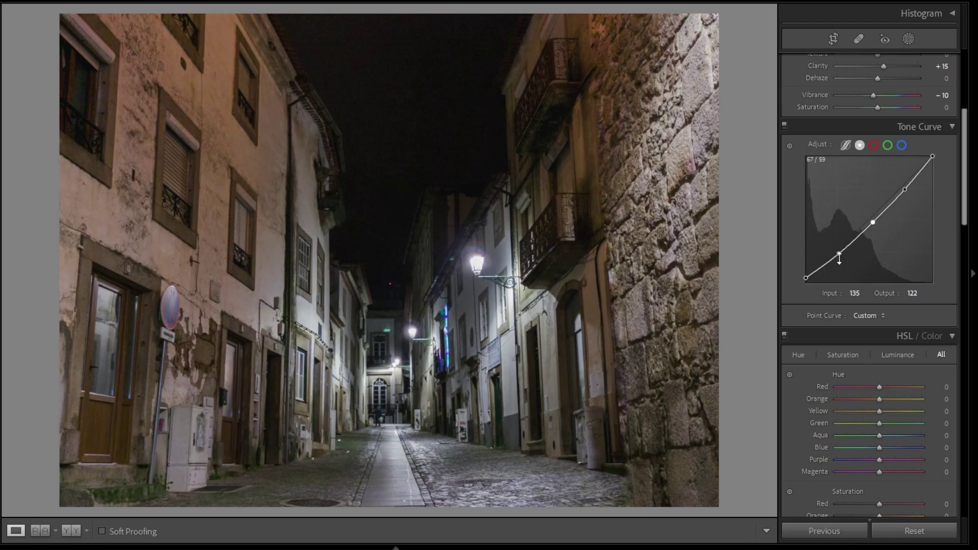
left_click_drag(838, 259, 840, 254)
scroll(942, 239, "down", 5)
scroll(940, 244, "down", 3)
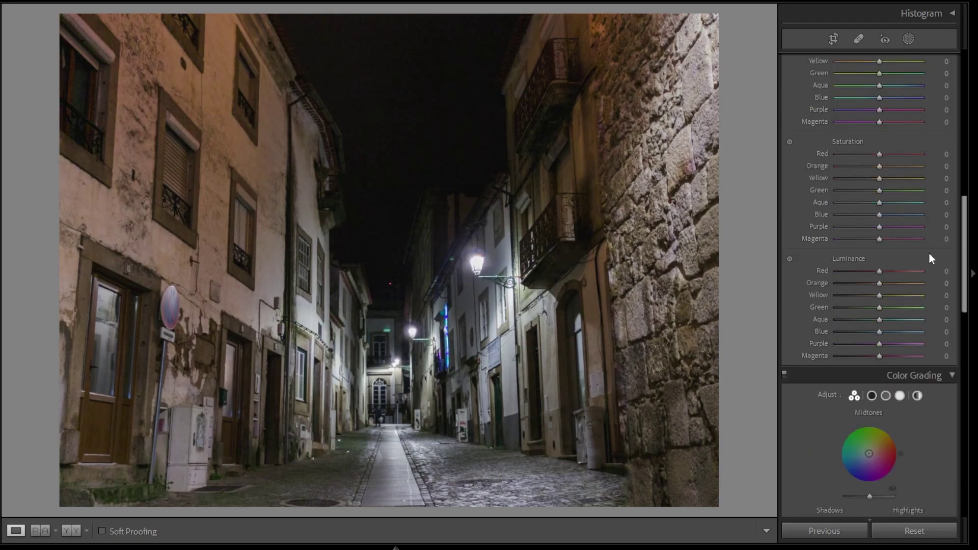
Step: Desaturate reds through magentas, then raise Blue and Yellow luminance to +24
left_click(856, 154)
left_click(856, 165)
left_click(858, 190)
left_click_drag(856, 201, 846, 216)
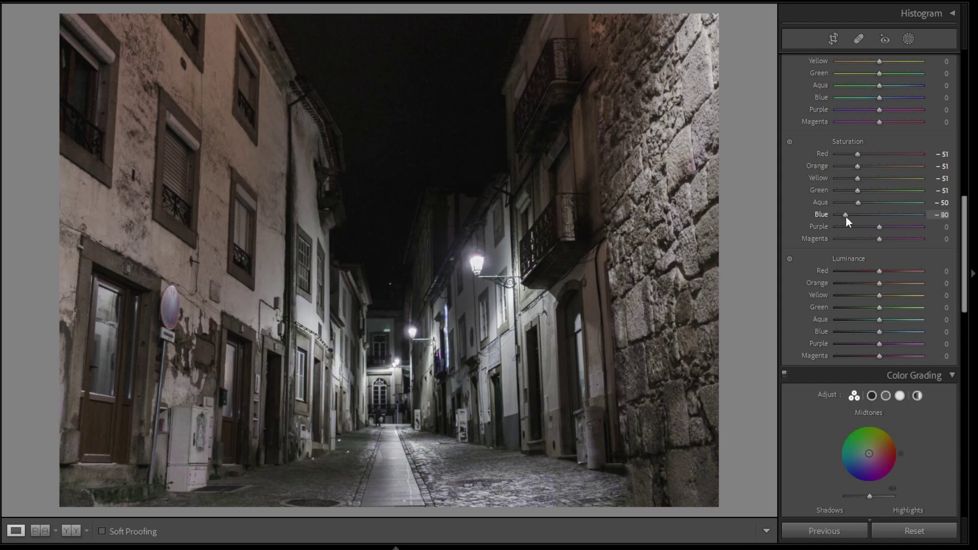
left_click(857, 227)
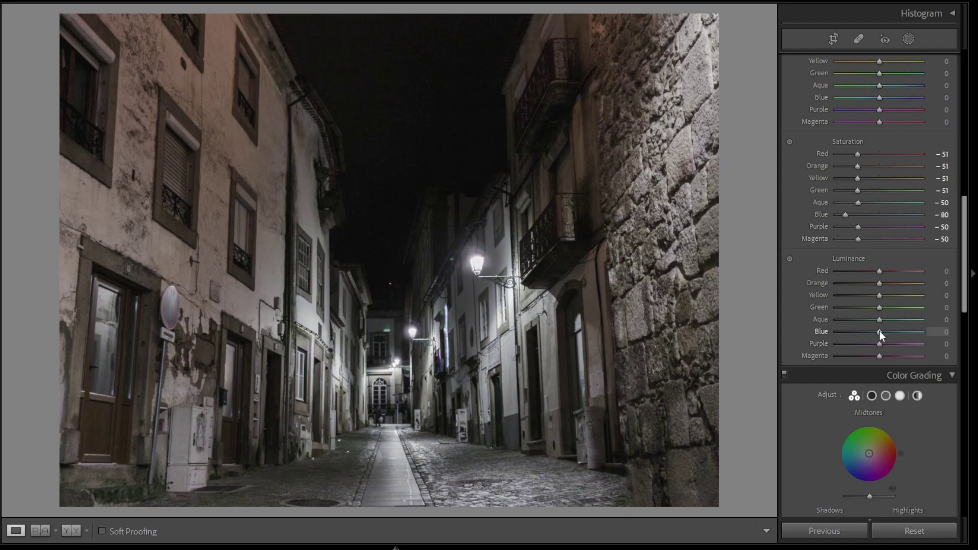
left_click_drag(879, 331, 889, 334)
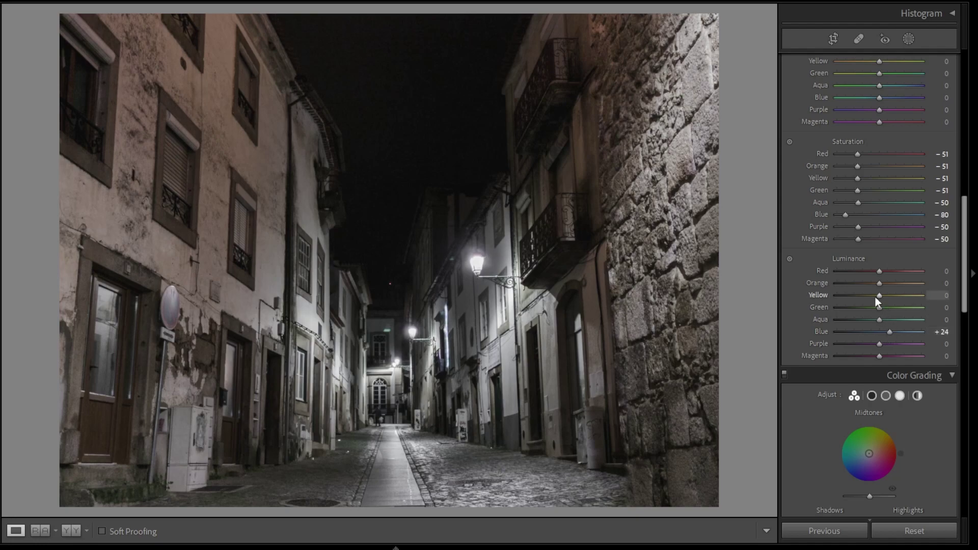
left_click_drag(876, 292, 888, 296)
scroll(943, 191, "down", 5)
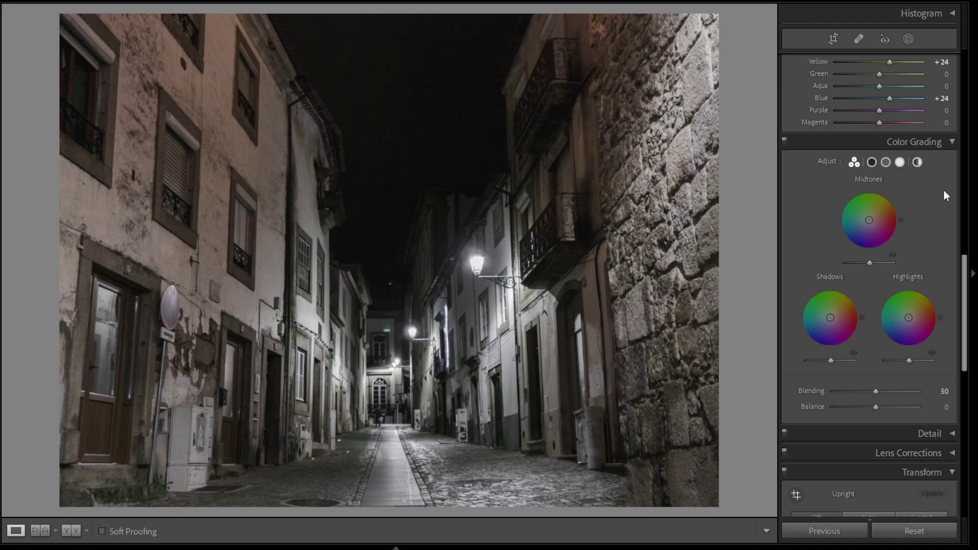
Step: Tint the shadows cool cyan, hue about 200, with low saturation
left_click(870, 161)
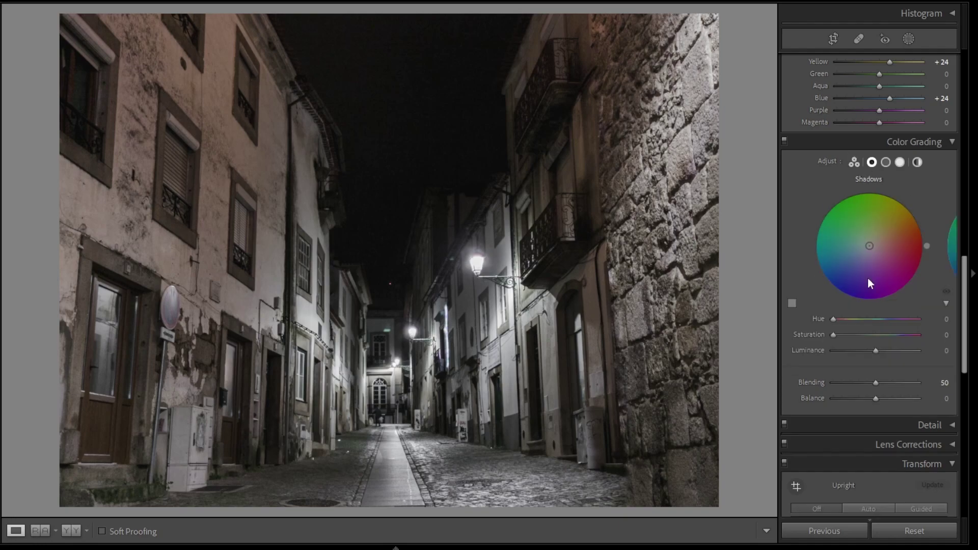
left_click_drag(868, 246, 817, 265)
left_click_drag(834, 336, 838, 333)
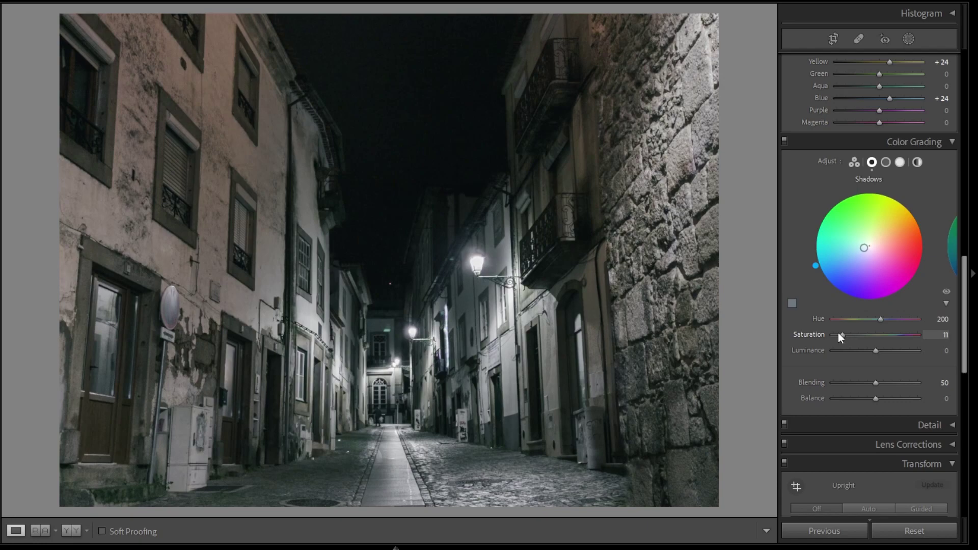
Step: Warm the highlights to hue 55, saturation 10, and raise Blending to 80
left_click(890, 162)
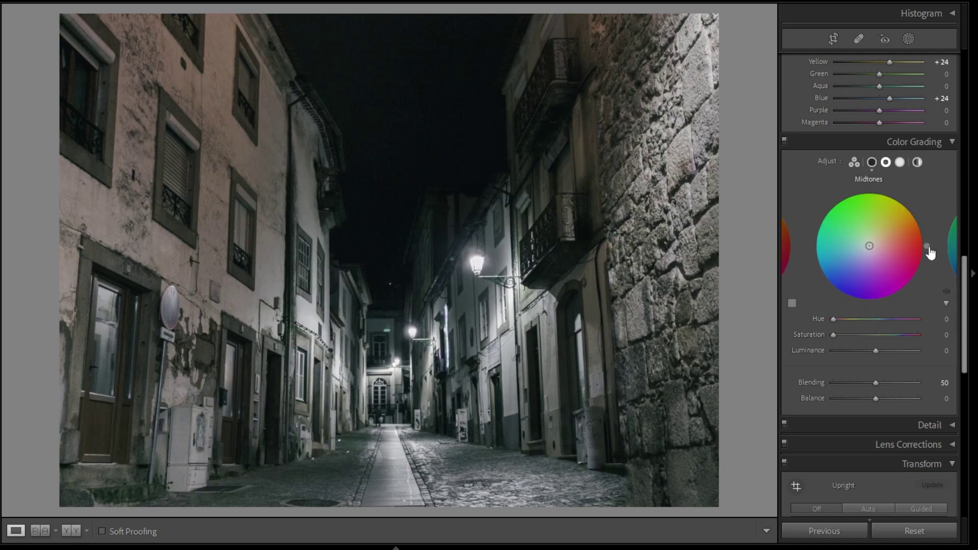
left_click(899, 161)
left_click_drag(923, 226, 903, 199)
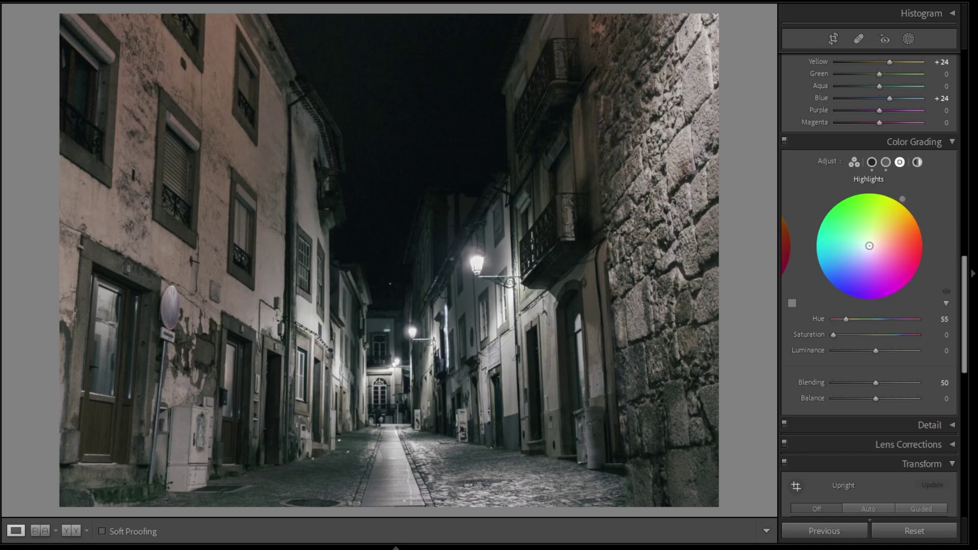
left_click_drag(837, 336, 842, 337)
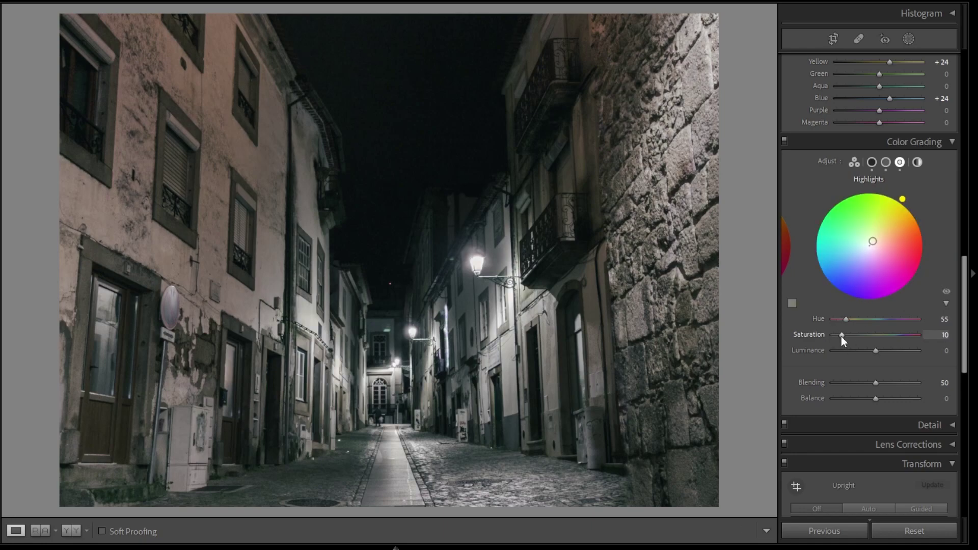
mouse_move(874, 384)
left_mouse_down()
mouse_move(816, 381)
mouse_move(898, 386)
left_mouse_up()
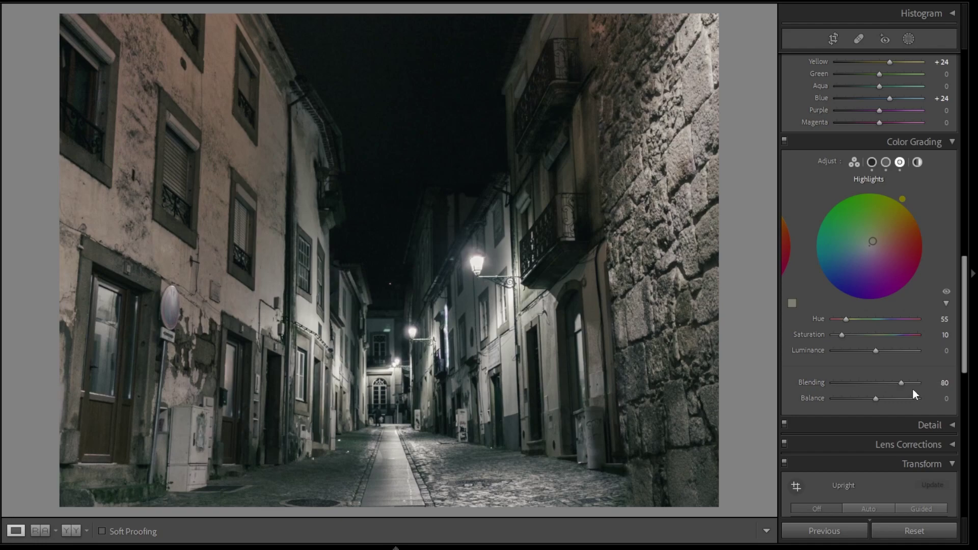
scroll(909, 383, "down", 5)
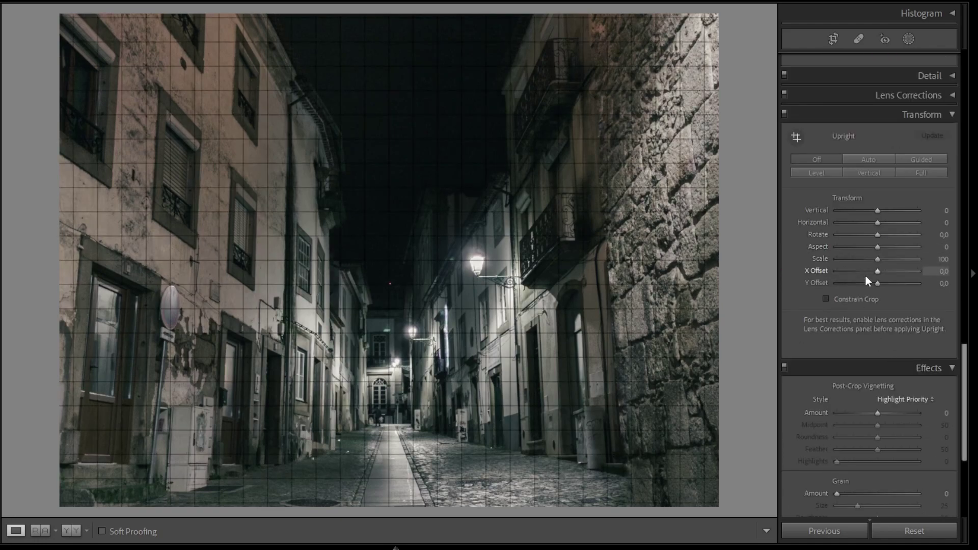
scroll(866, 276, "down", 3)
mouse_move(877, 297)
left_mouse_down()
mouse_move(861, 308)
mouse_move(905, 332)
left_mouse_up()
scroll(787, 363, "down", 3)
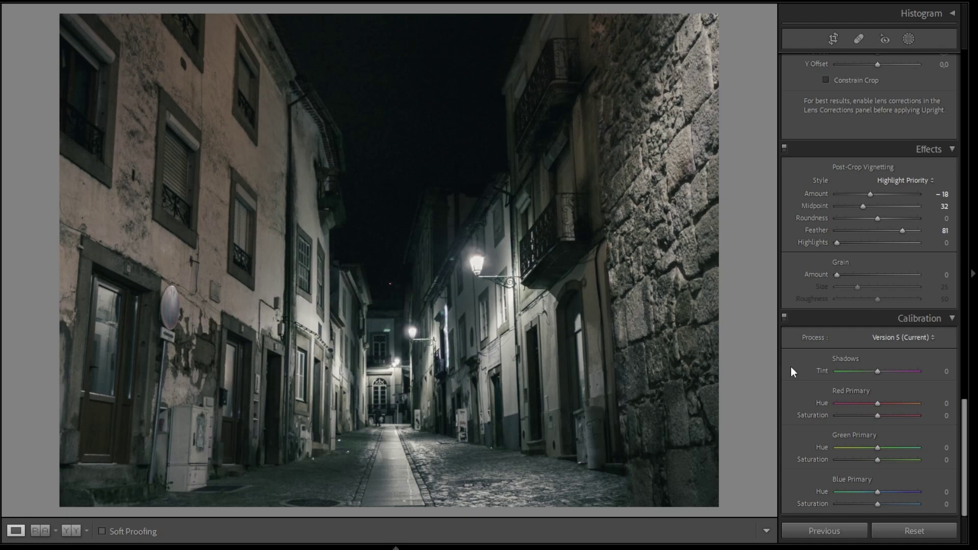
Step: Set Shadows Tint +6, Red Primary Hue +40, Green Hue -51, Blue Hue -57
mouse_move(877, 371)
left_mouse_down()
mouse_move(847, 407)
mouse_move(891, 407)
left_mouse_up()
mouse_move(875, 448)
left_mouse_down()
mouse_move(896, 443)
mouse_move(857, 442)
left_mouse_up()
left_click_drag(877, 491, 854, 489)
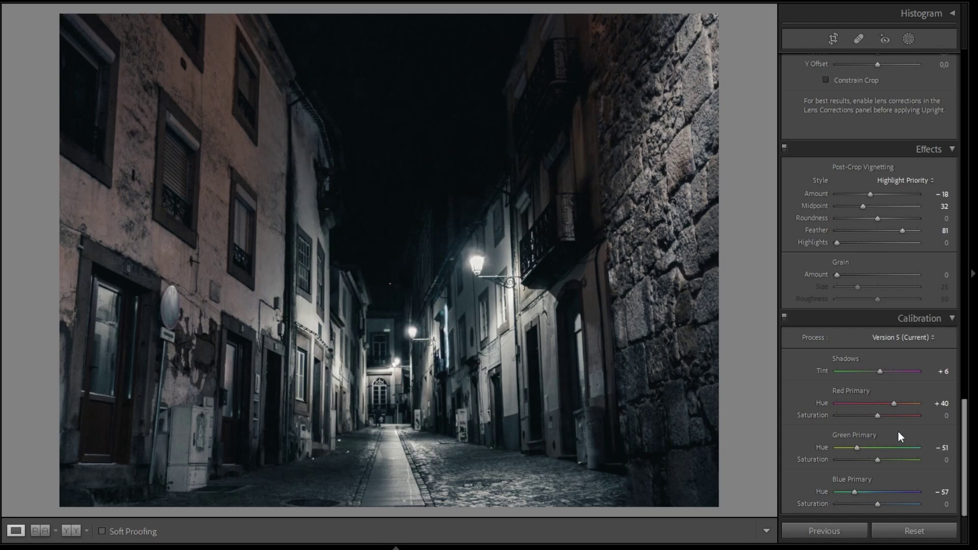
scroll(898, 432, "up", 15)
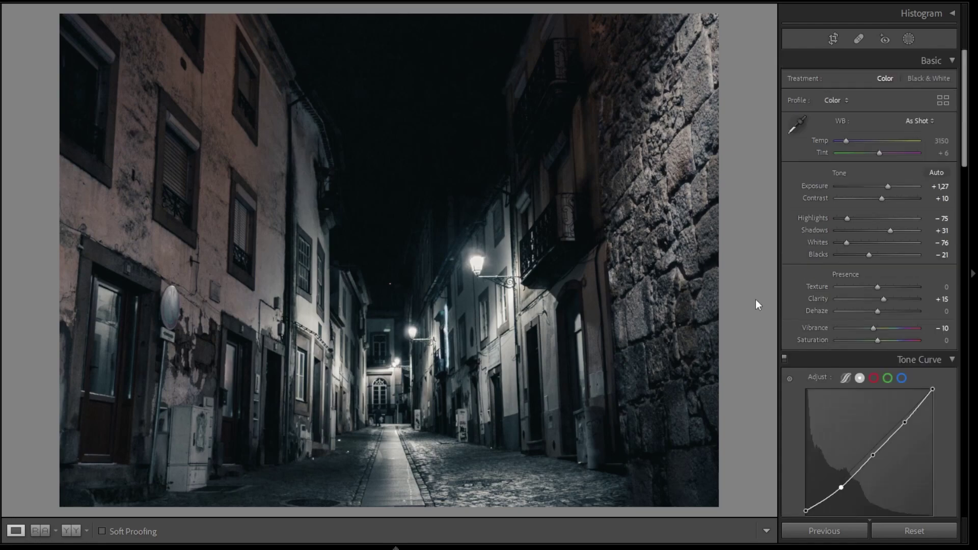
Step: Add an inverted radial gradient around the far street at -0.55 exposure
left_click(909, 39)
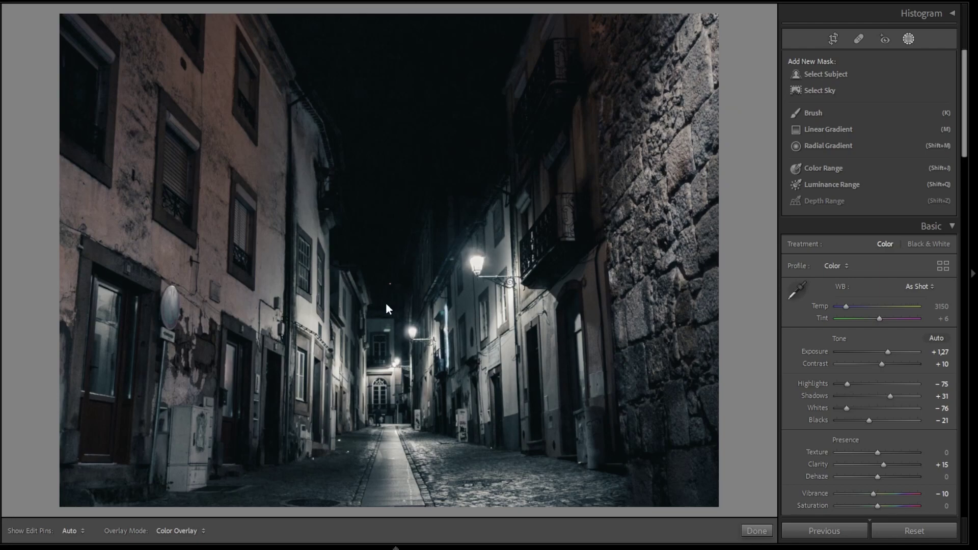
left_click(835, 146)
mouse_move(350, 306)
left_mouse_down()
mouse_move(425, 404)
mouse_move(390, 364)
mouse_move(389, 377)
left_mouse_up()
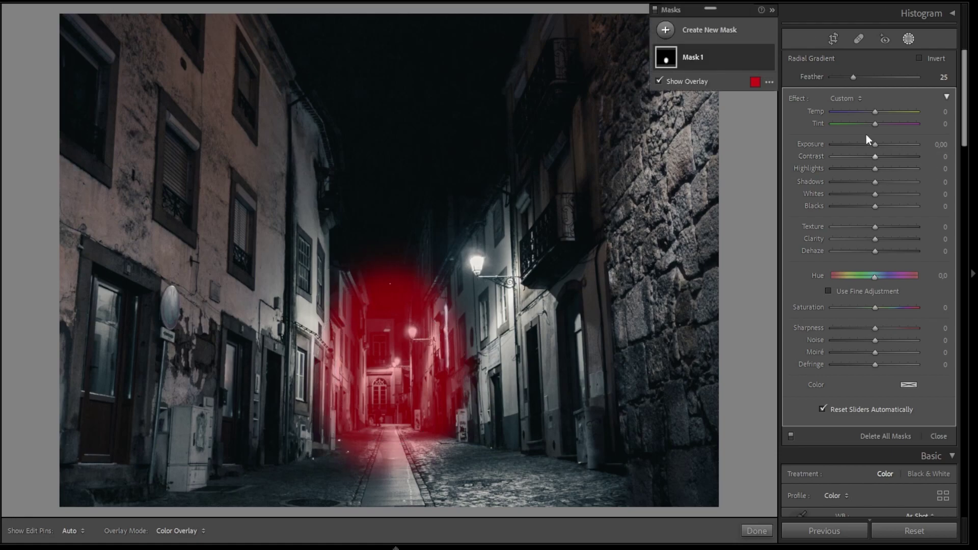
key("'")
left_click_drag(874, 143, 869, 145)
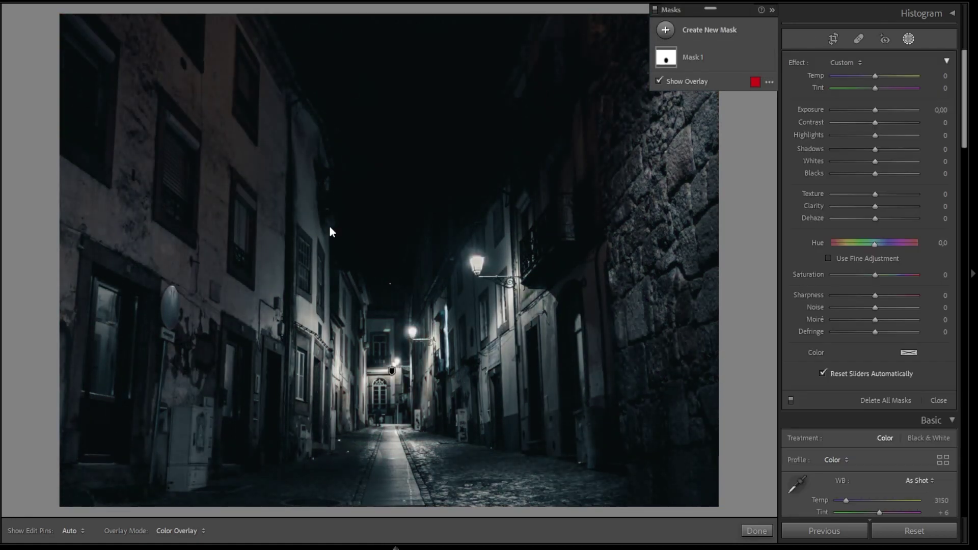
Step: Add a second inverted radial gradient at -0.37 exposure and close masking
key("shift+m")
mouse_move(332, 229)
left_mouse_down()
mouse_move(459, 382)
mouse_move(397, 306)
mouse_move(391, 329)
left_mouse_up()
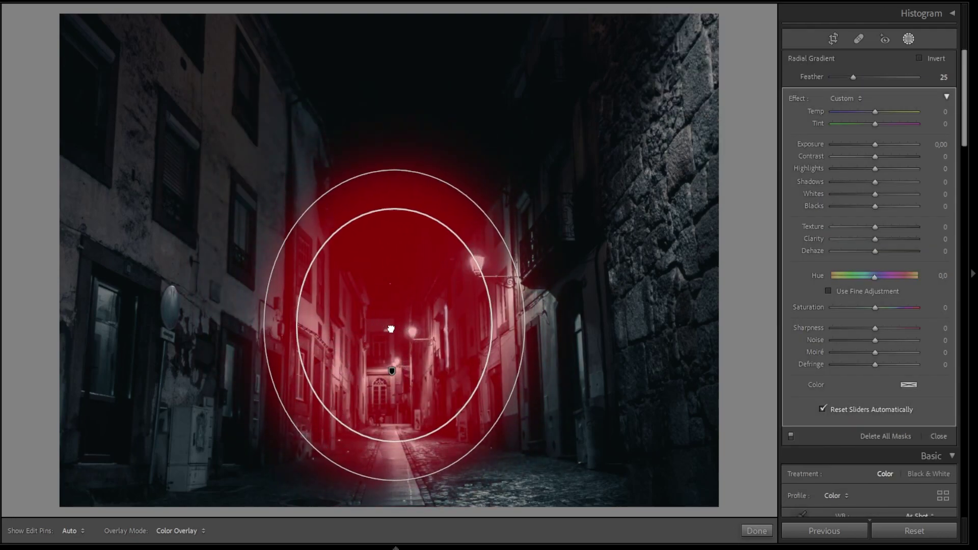
left_click_drag(853, 76, 848, 77)
left_click(919, 58)
key("o")
left_click_drag(874, 144, 875, 142)
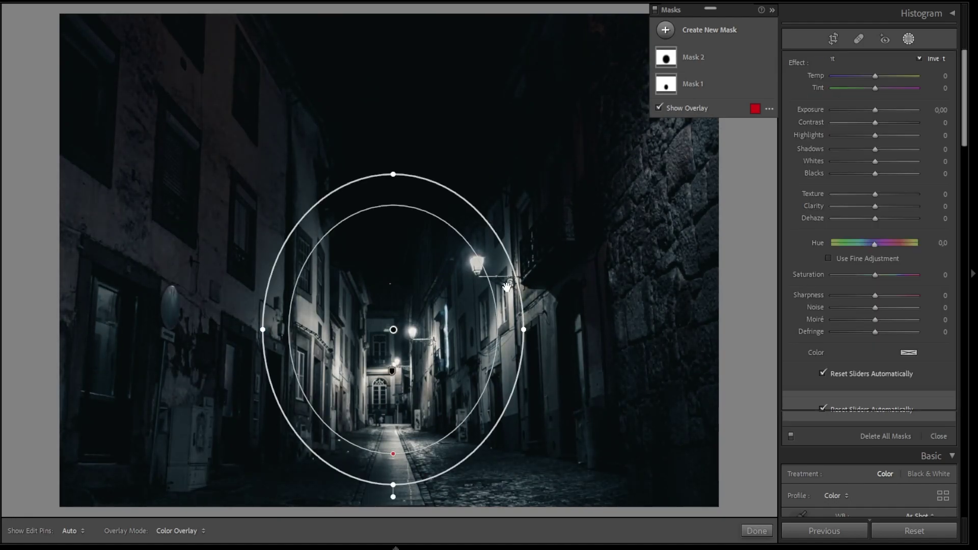
key("Return")
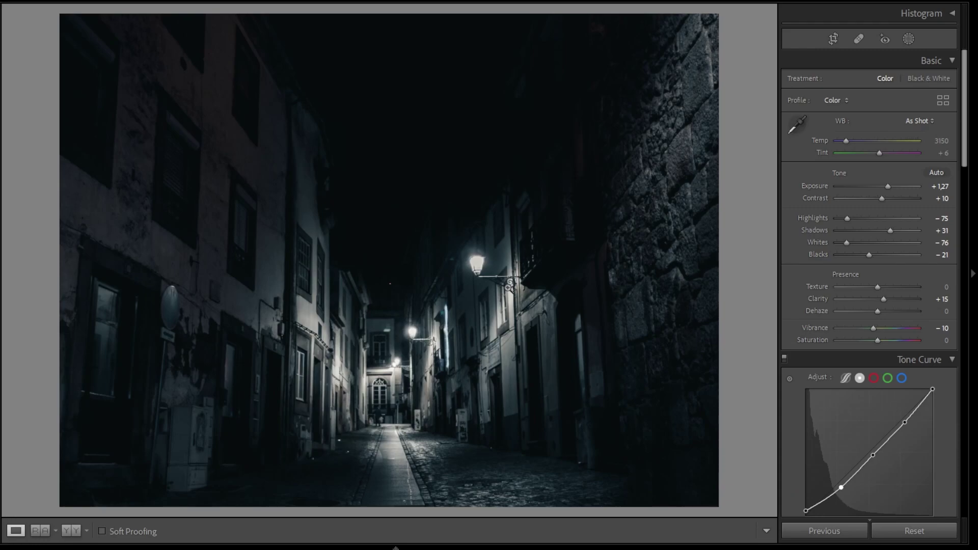
Step: Paint a brush mask over both sides' facades and set its Exposure to +0.37
key("shift+w")
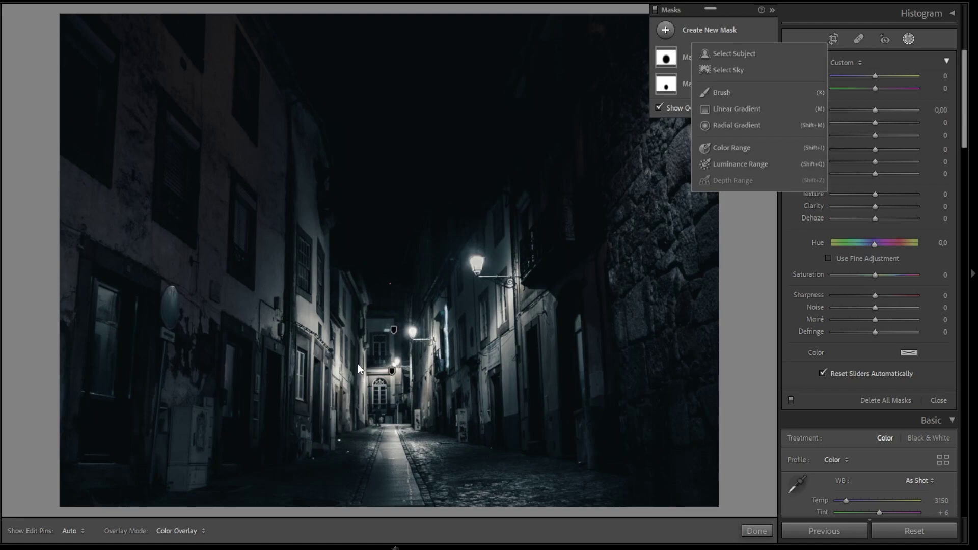
key("k")
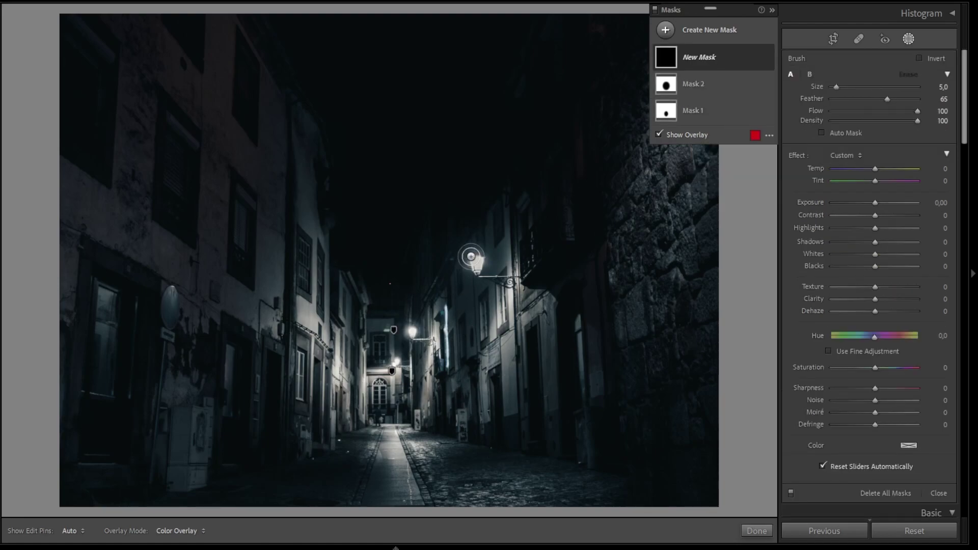
mouse_move(497, 218)
left_mouse_down()
mouse_move(533, 320)
mouse_move(494, 419)
mouse_move(485, 328)
mouse_move(481, 393)
mouse_move(413, 411)
mouse_move(293, 411)
mouse_move(310, 204)
mouse_move(313, 226)
mouse_move(376, 326)
mouse_move(312, 277)
mouse_move(314, 397)
mouse_move(373, 379)
mouse_move(317, 415)
left_mouse_up()
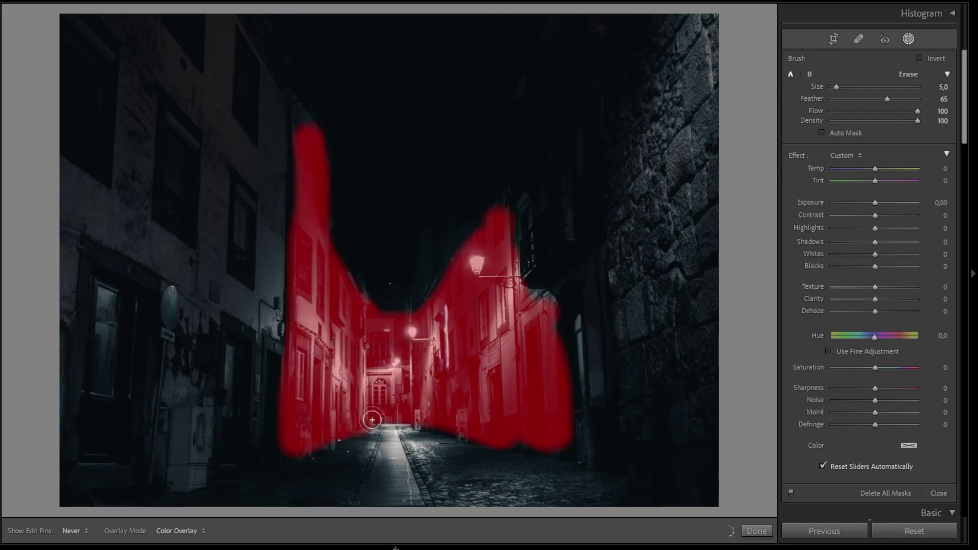
key("h")
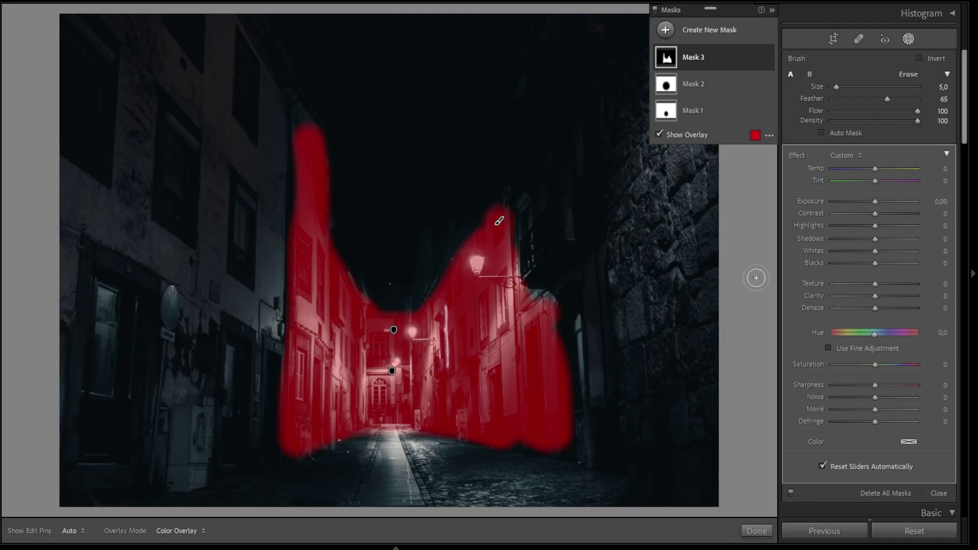
key("o")
left_click_drag(873, 204, 875, 204)
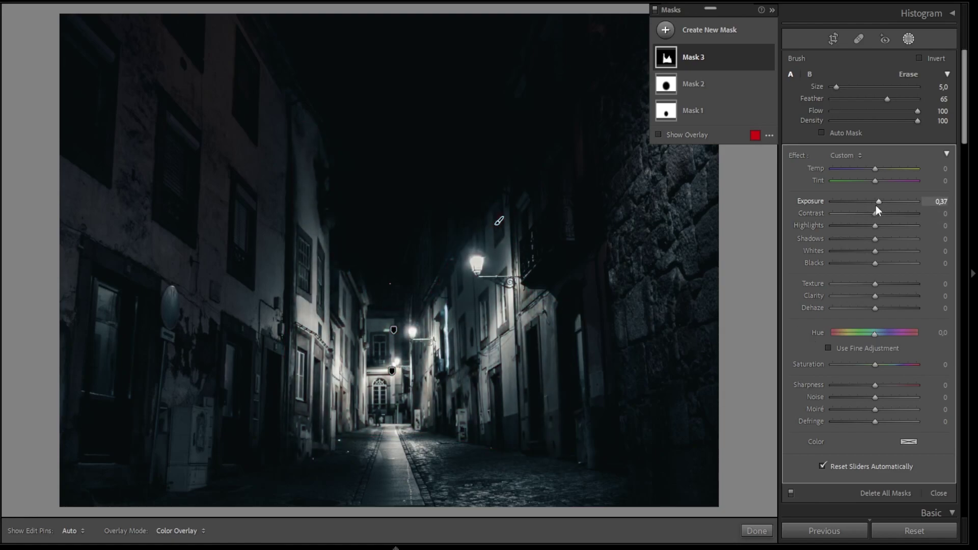
key("shift+w")
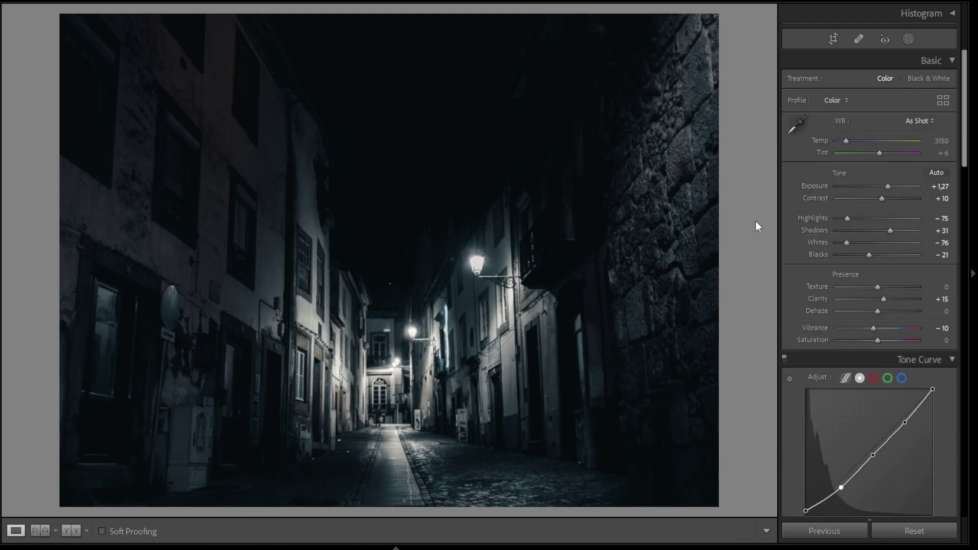
key("backslash")
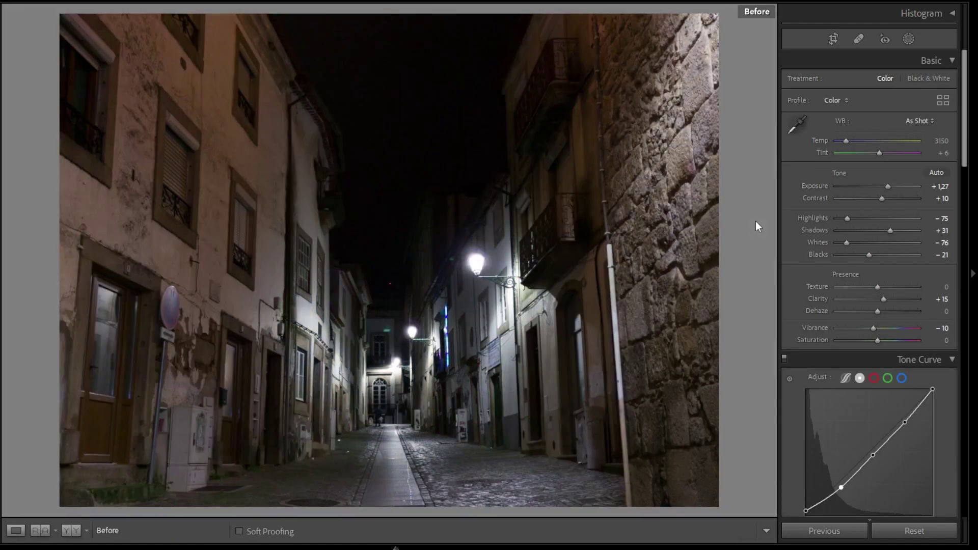
key("backslash")
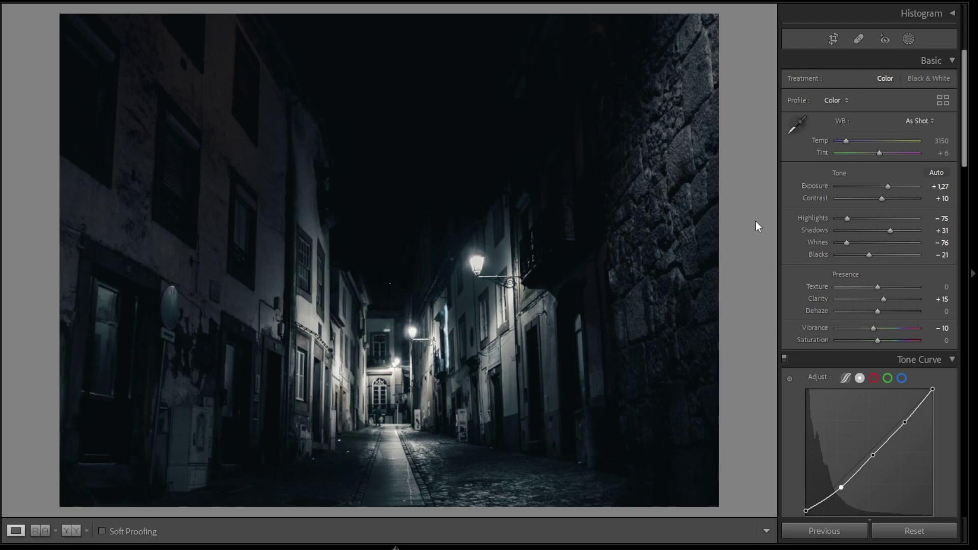